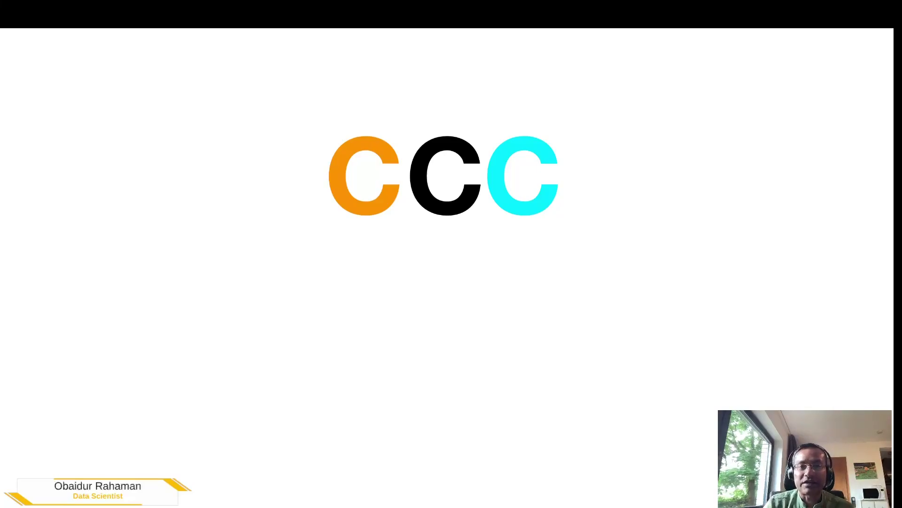
key("Right")
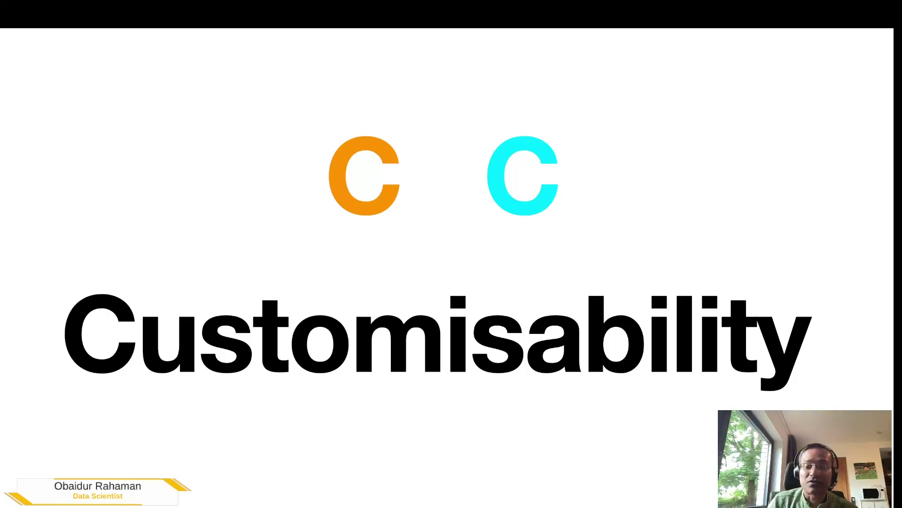
key("Right")
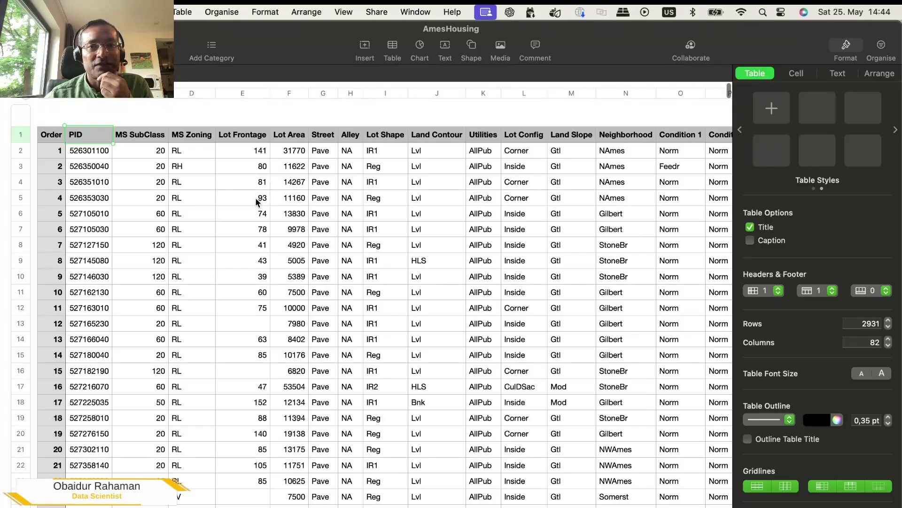
Examine the columns of the AmesHousing table from the lot and building attributes through to SalePrice.
scroll(256, 199, "right", 2)
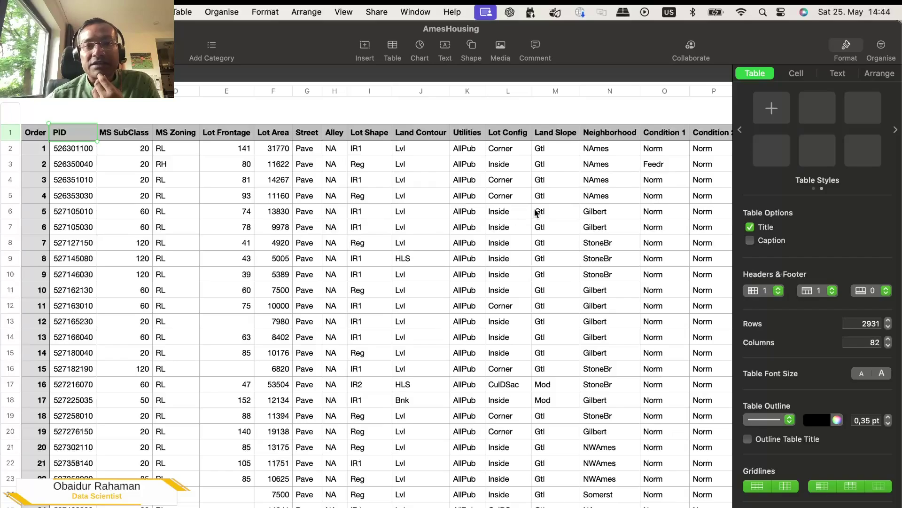
scroll(536, 213, "right", 5)
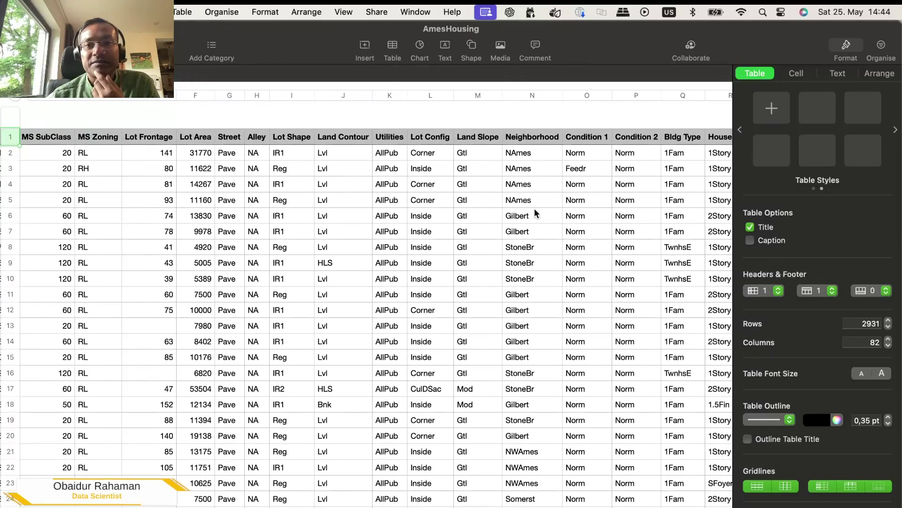
scroll(536, 212, "right", 10)
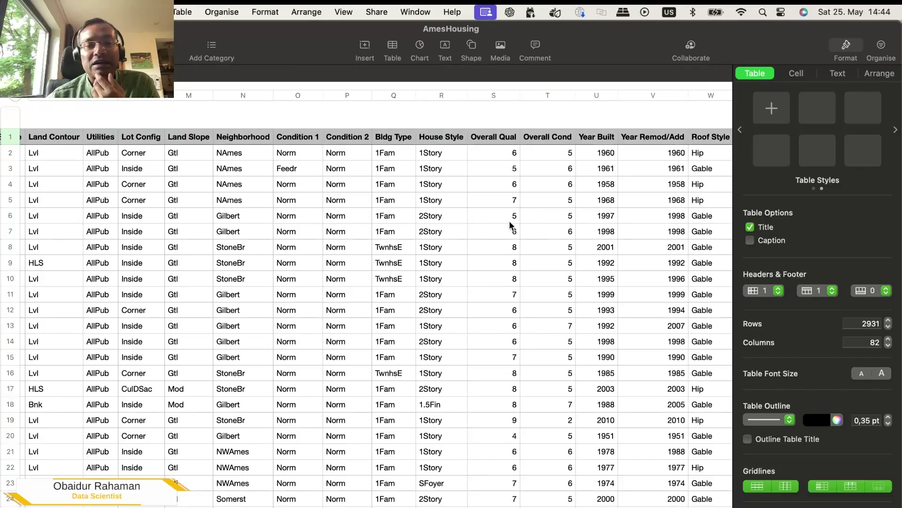
scroll(510, 224, "right", 7)
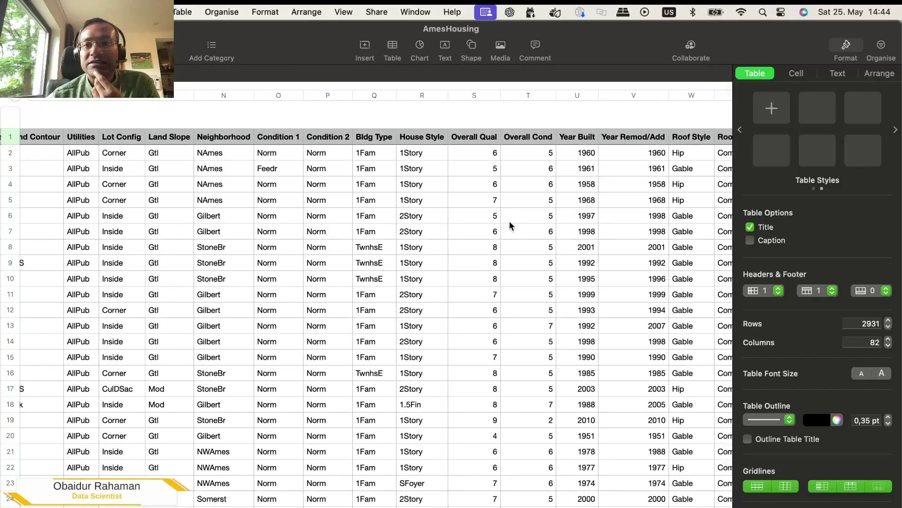
scroll(510, 225, "right", 1)
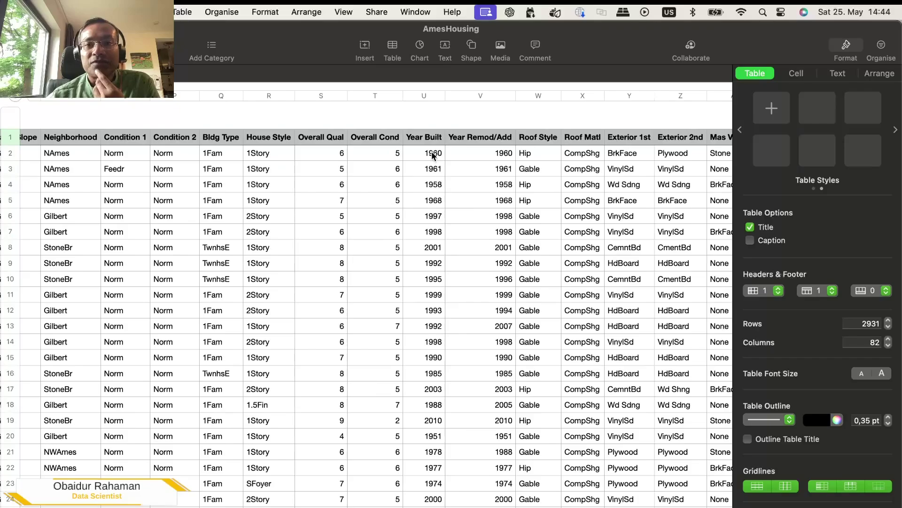
scroll(599, 182, "right", 15)
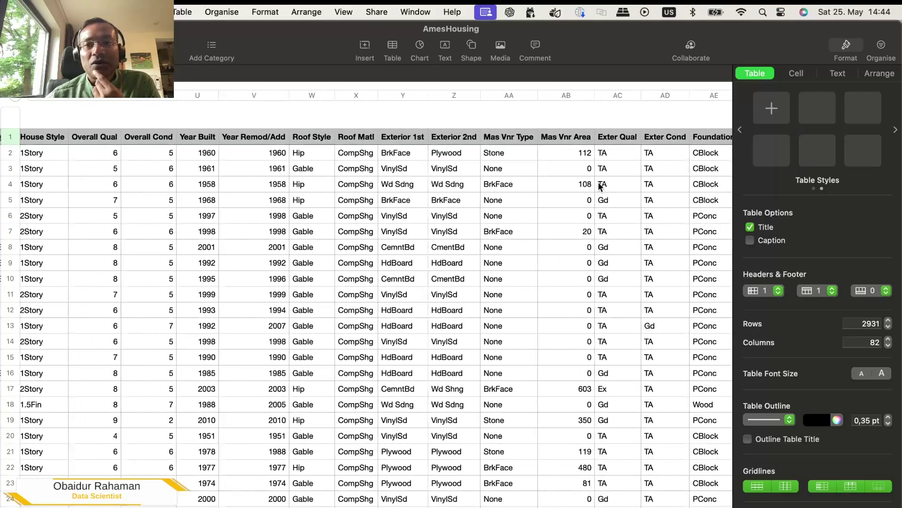
scroll(598, 182, "right", 20)
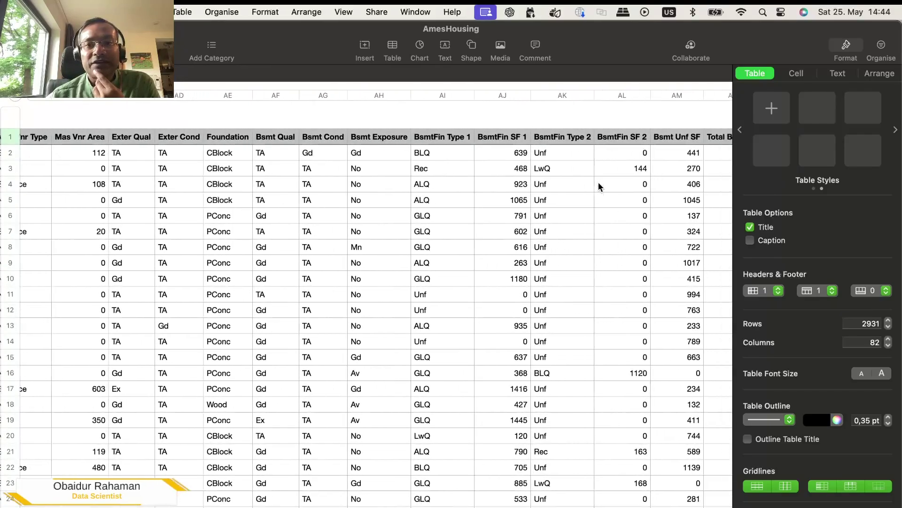
scroll(599, 181, "right", 20)
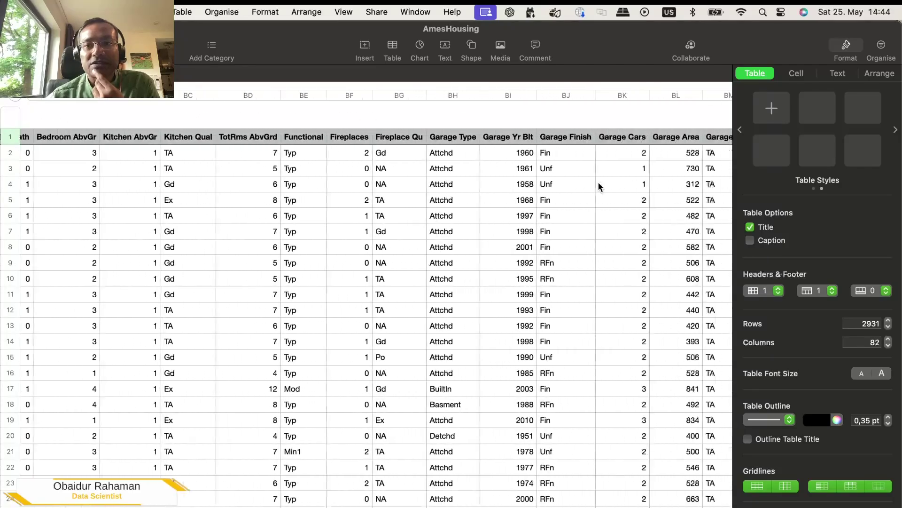
scroll(599, 182, "right", 1)
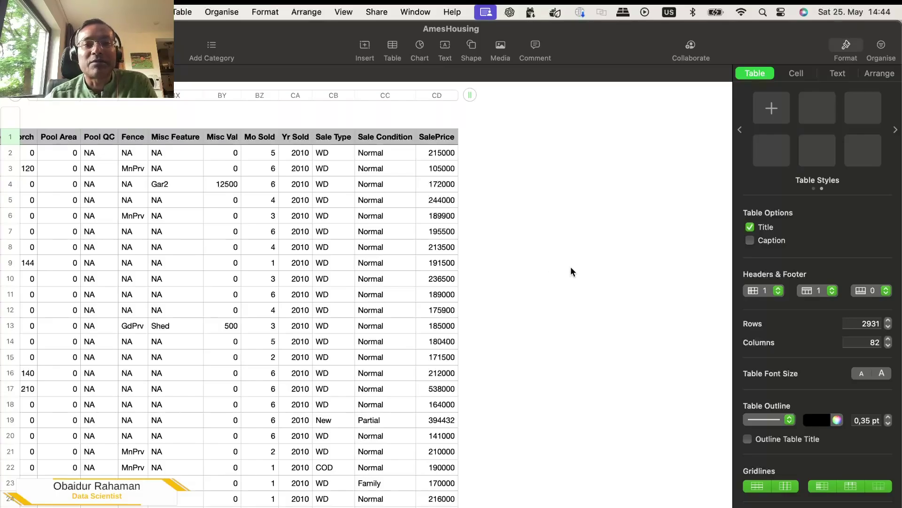
scroll(571, 267, "left", 5)
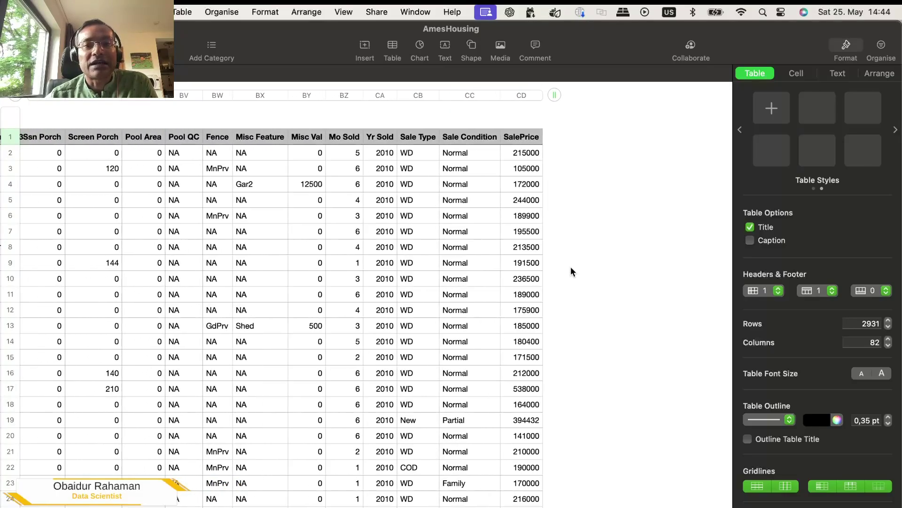
scroll(570, 266, "left", 5)
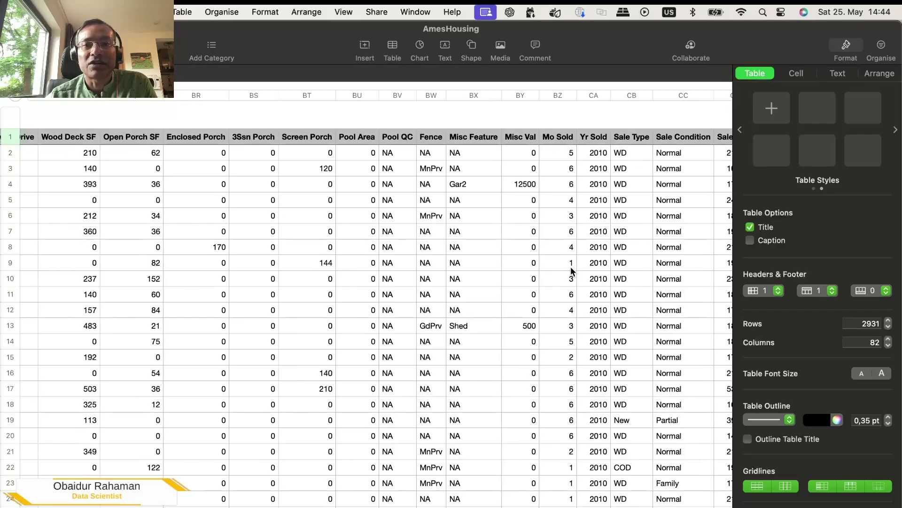
scroll(572, 270, "right", 2)
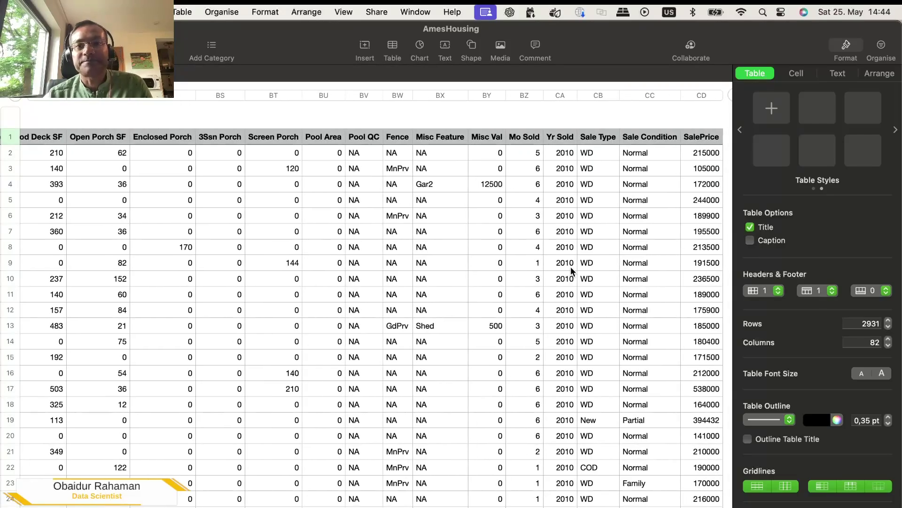
Switch to the NLAVIDA page in the browser and upload AmesHousing.csv from the Desktop as the data file.
key("ctrl+Up")
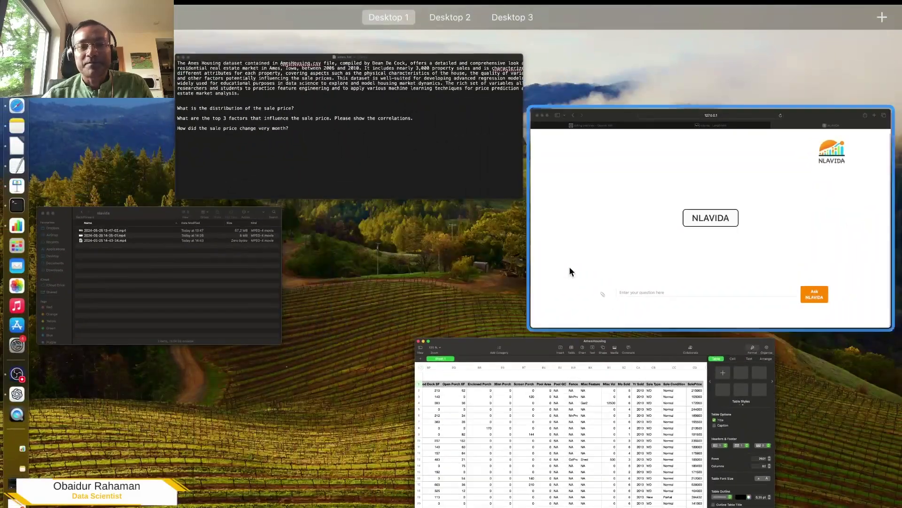
left_click(644, 264)
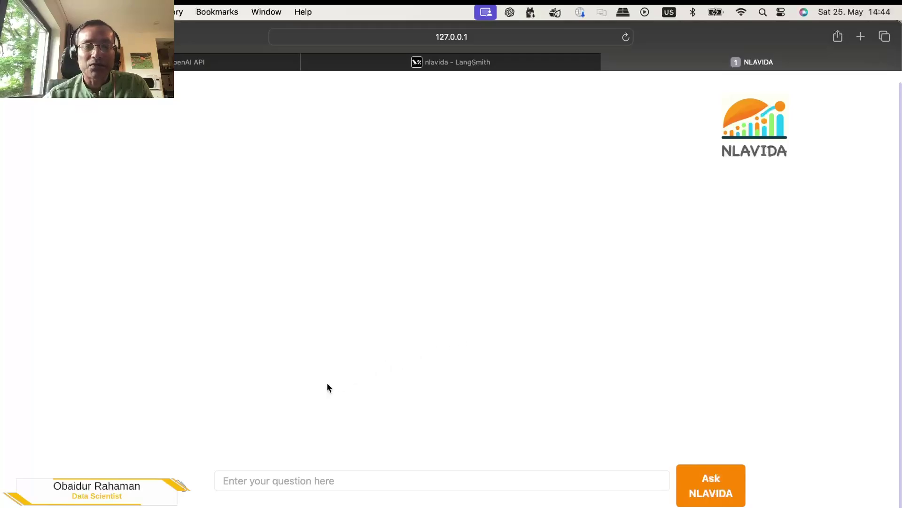
left_click(179, 483)
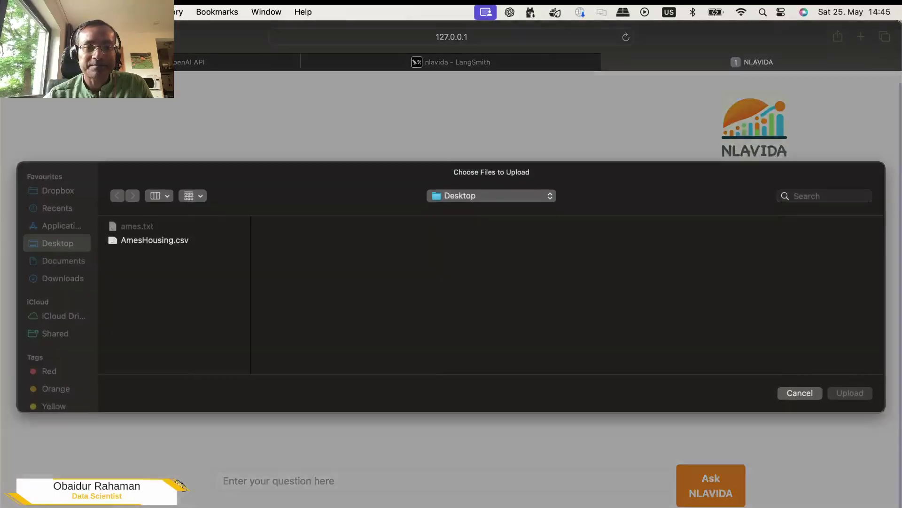
double_click(180, 243)
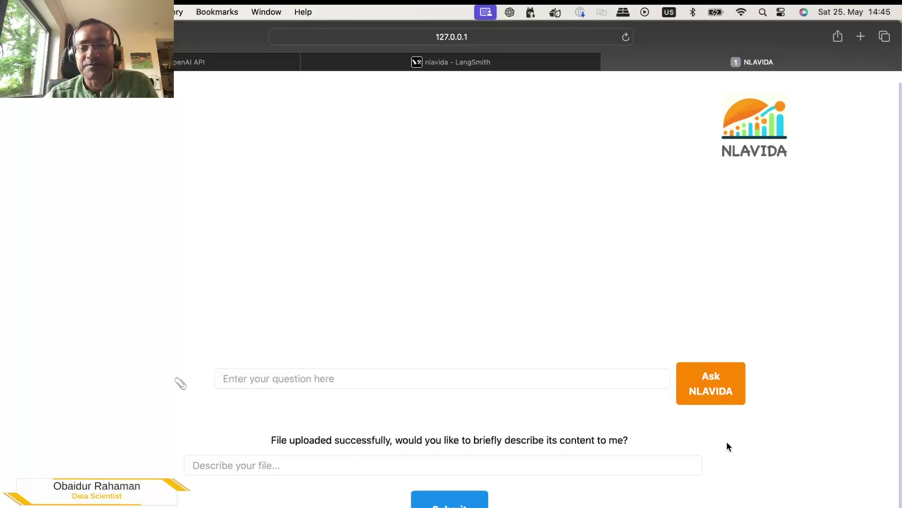
Switch to ames.txt and copy the opening paragraph describing the Ames Housing dataset, checking its property count and year range.
key("ctrl+Up")
left_click(477, 177)
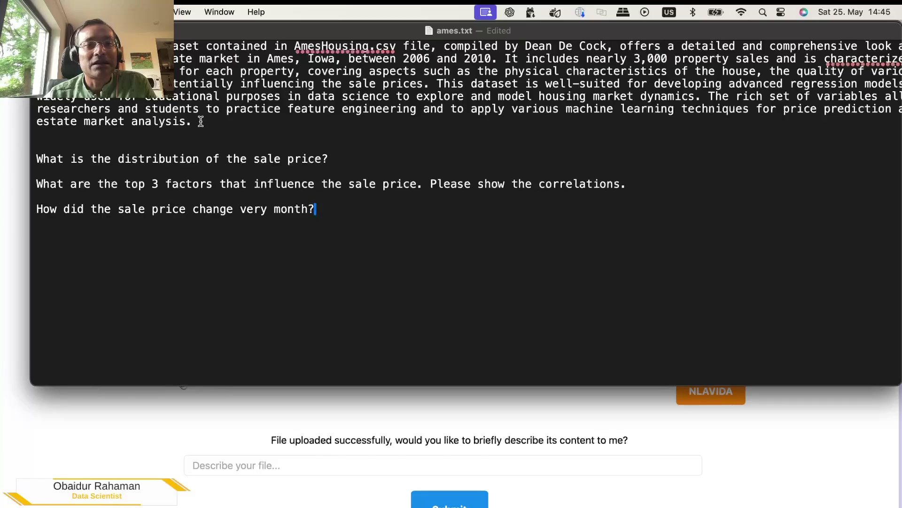
left_click_drag(193, 121, 160, 46)
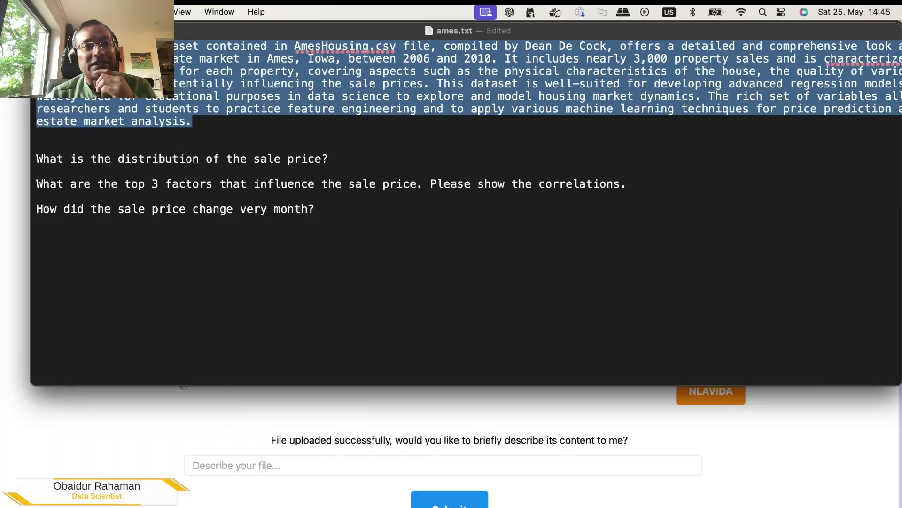
key("Left")
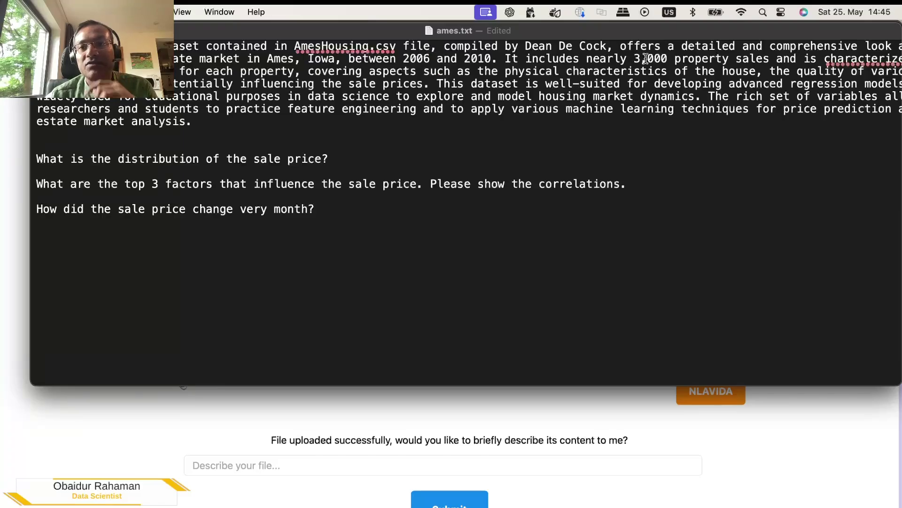
left_click_drag(633, 58, 682, 58)
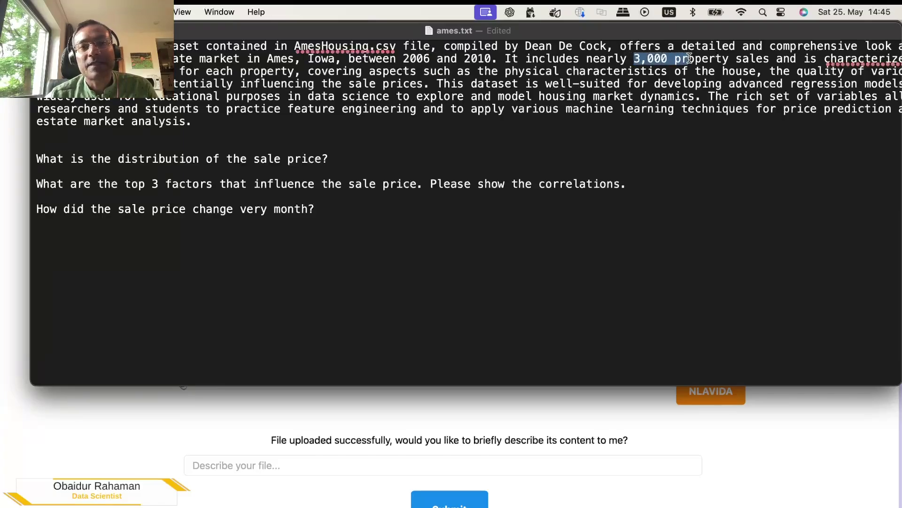
left_click(410, 58)
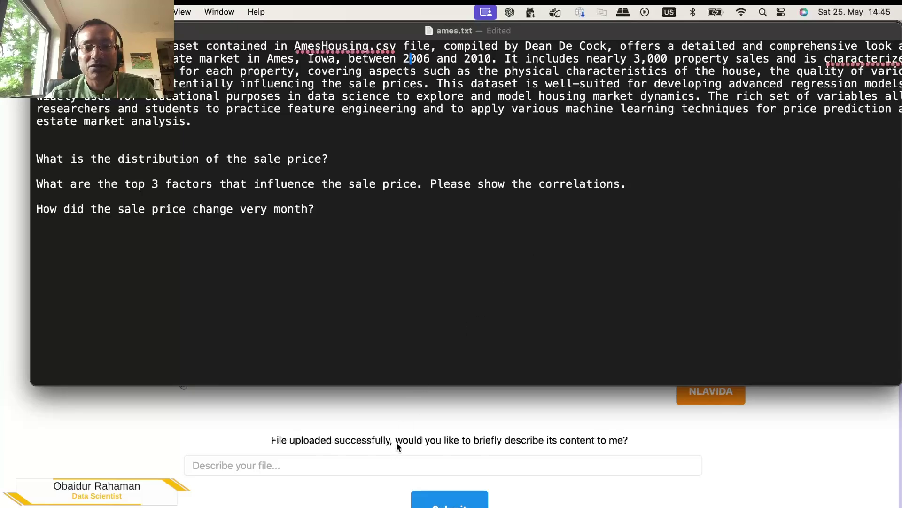
Return to NLAVIDA, paste the copied dataset paragraph as the uploaded file's description, and submit it.
left_click(380, 464)
left_click(380, 463)
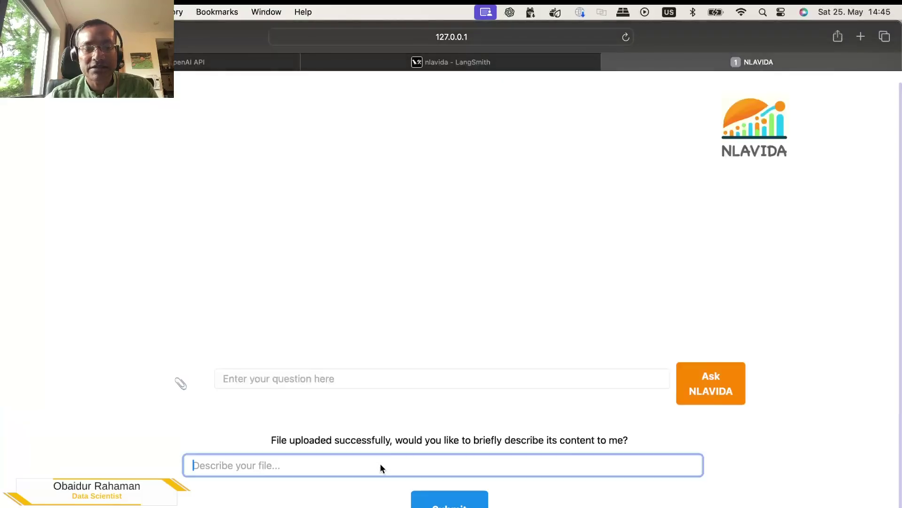
key("super+v")
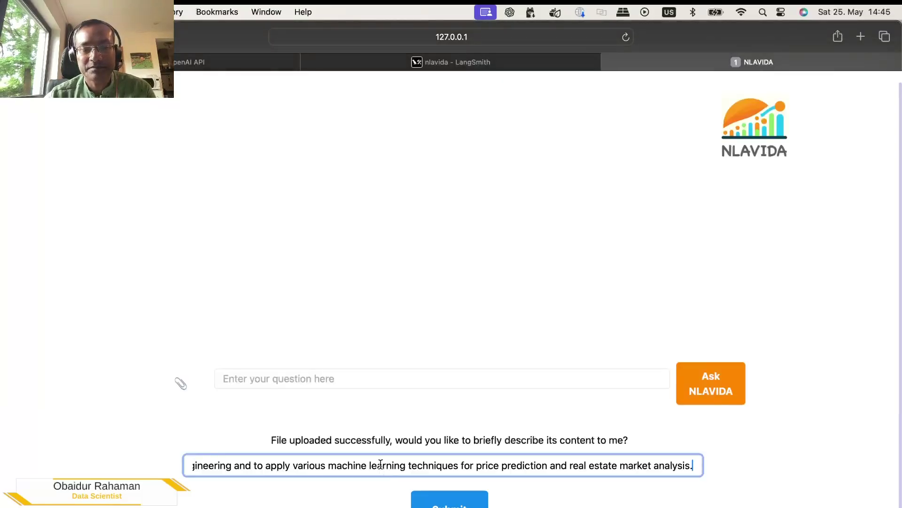
left_click(423, 498)
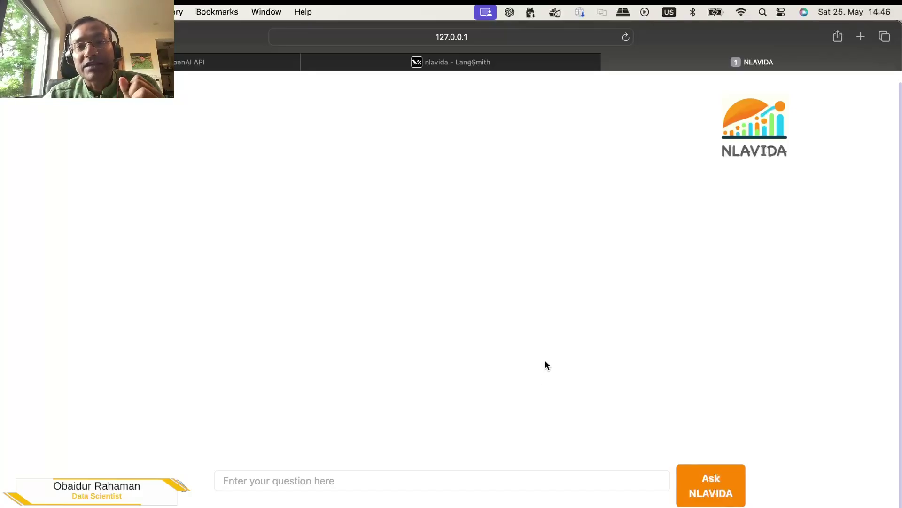
Switch back to ames.txt and copy the question "What is the distribution of the sale price?".
key("ctrl+Up")
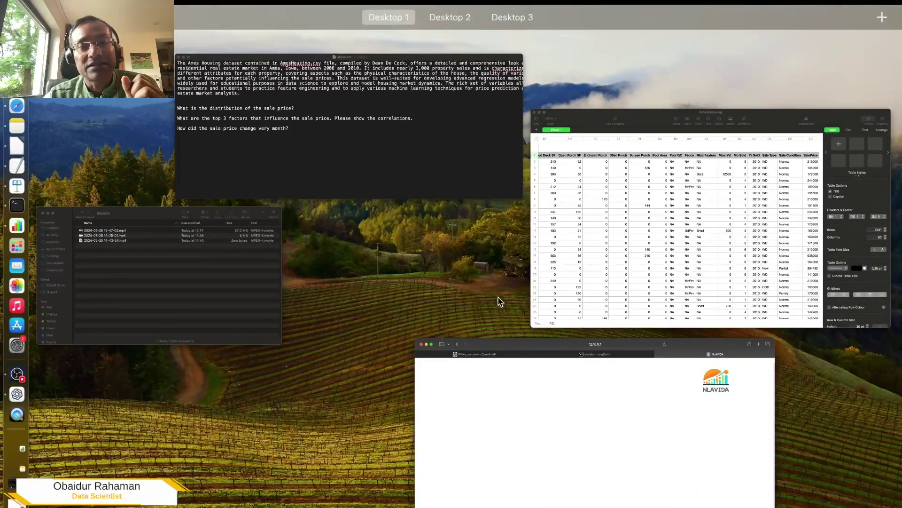
left_click(431, 172)
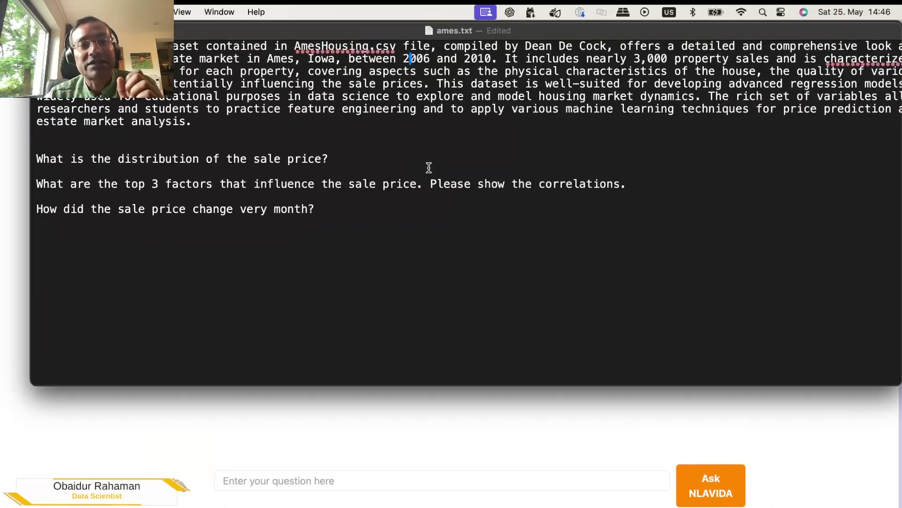
left_click(333, 159)
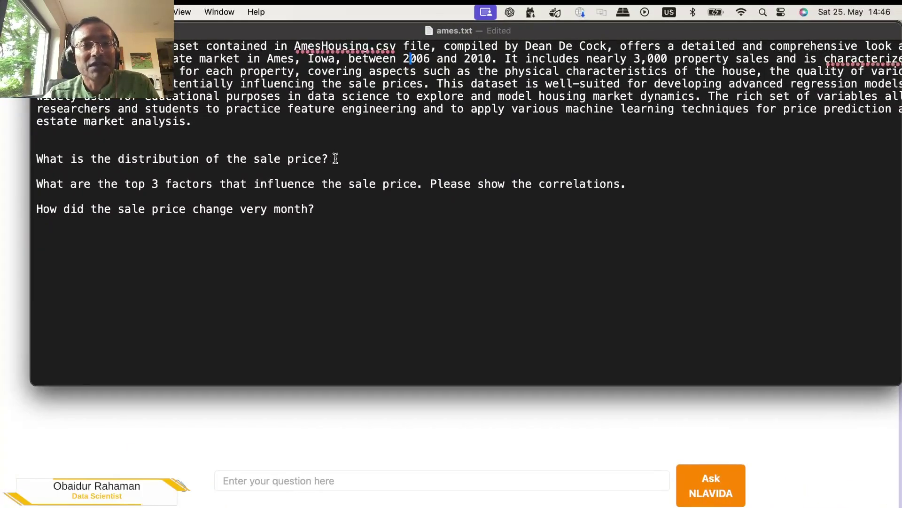
left_click_drag(329, 158, 35, 160)
key("super+c")
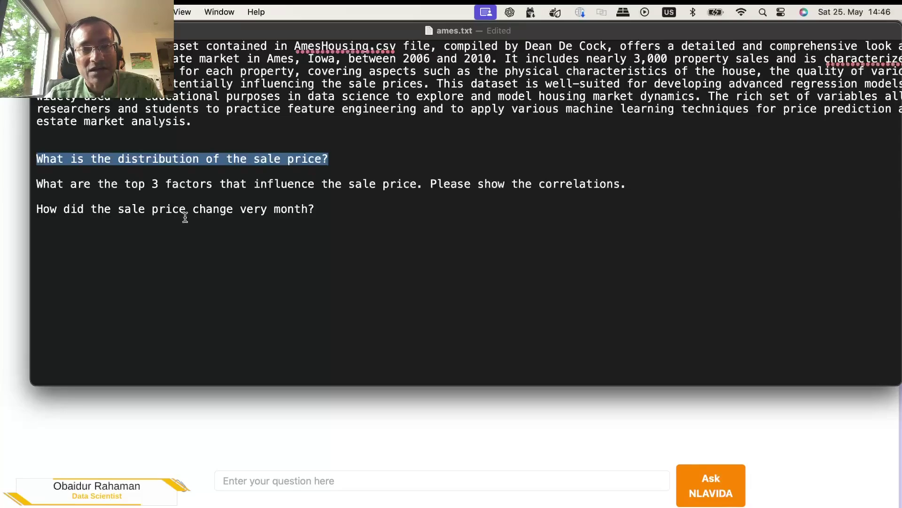
Ask NLAVIDA "What is the distribution of the sale price?" and look over the answer's statistics and histogram.
left_click(280, 410)
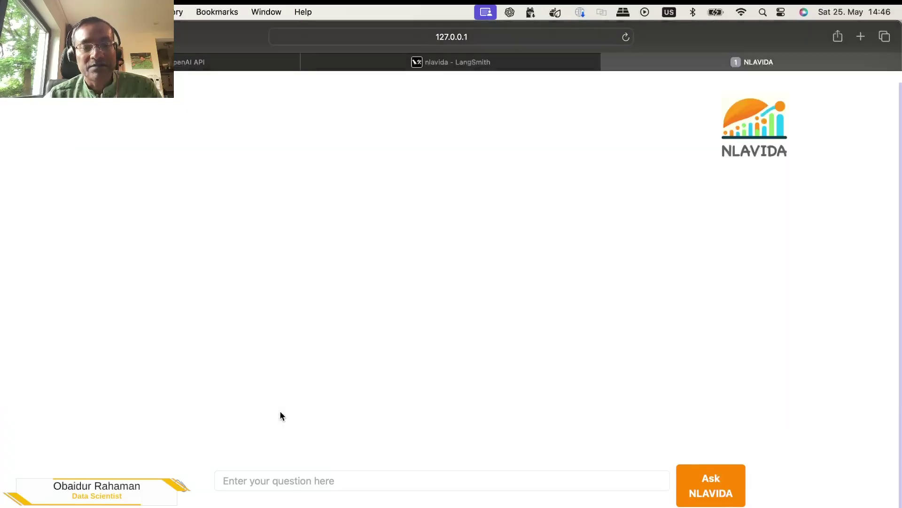
left_click(283, 479)
key("super+v")
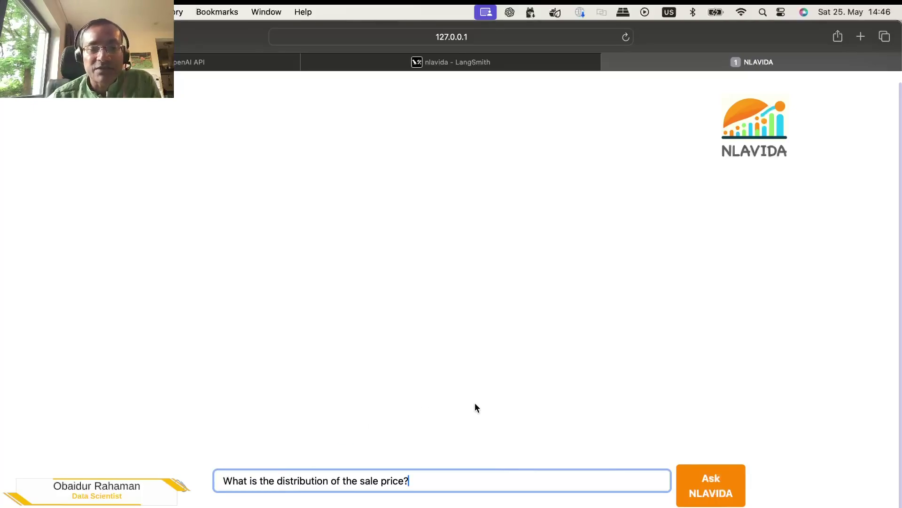
left_click(711, 490)
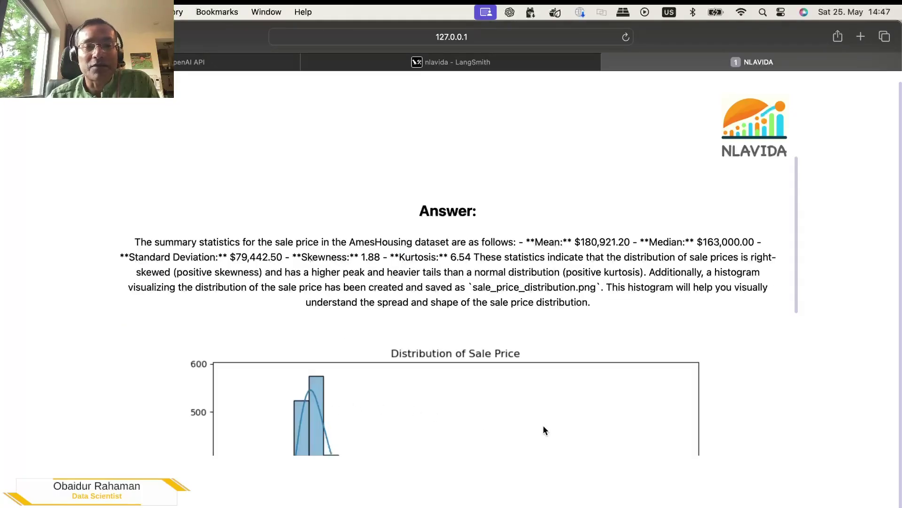
scroll(578, 352, "down", 3)
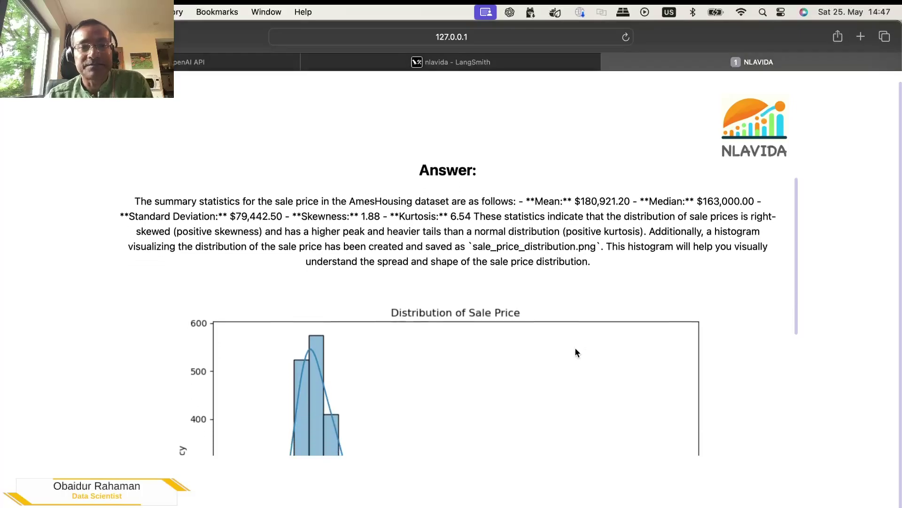
scroll(577, 352, "up", 3)
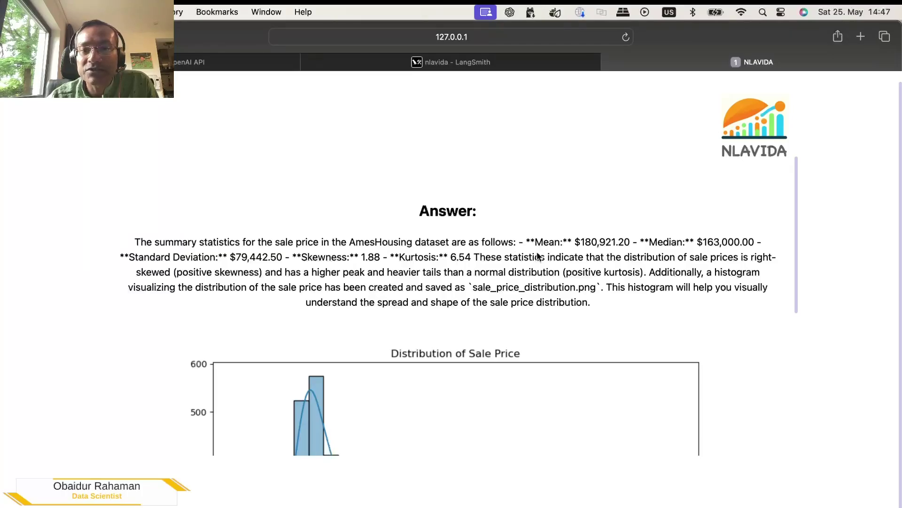
Examine the full sale price histogram in the answer, including its Frequency and Sale Price axes.
scroll(542, 298, "down", 6)
scroll(542, 297, "down", 1)
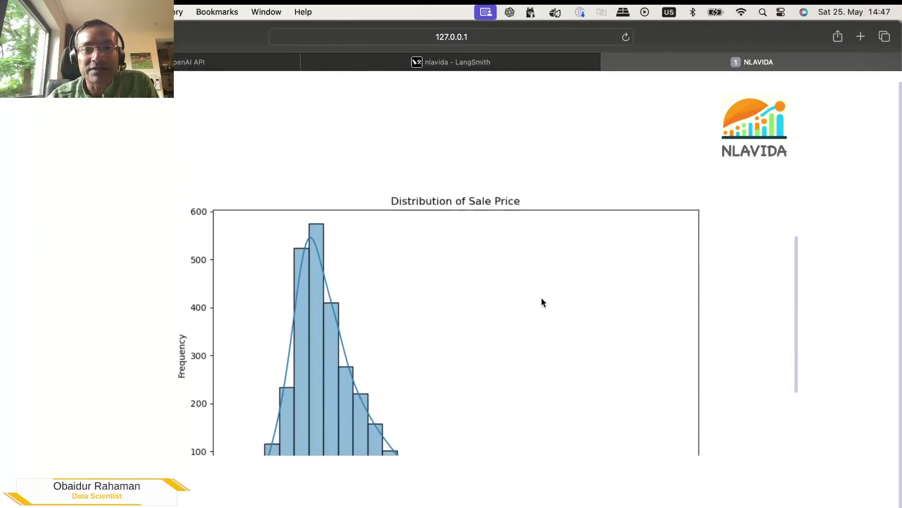
scroll(542, 298, "down", 1)
scroll(543, 302, "down", 5)
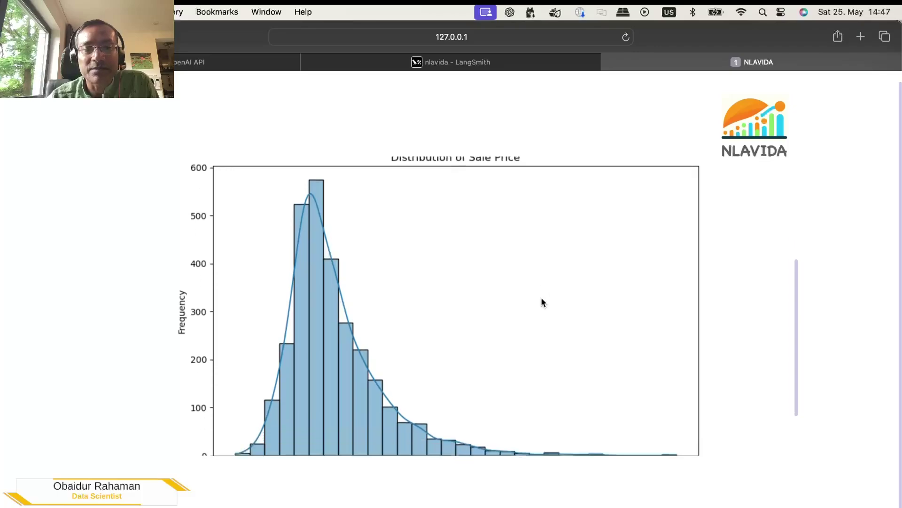
scroll(543, 302, "up", 1)
scroll(542, 302, "up", 1)
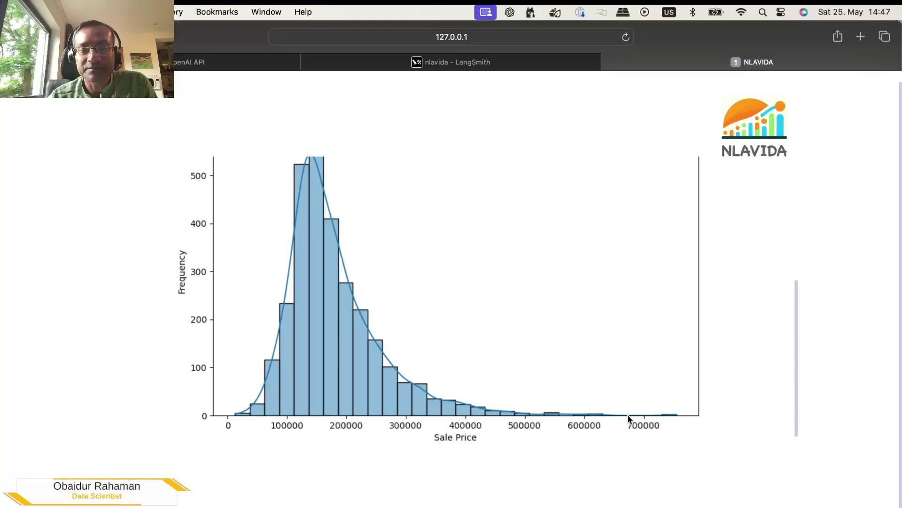
Switch to ames.txt and copy the question "What are the top 3 factors that influence the sale price. Please show the correlations.".
key("ctrl+Up")
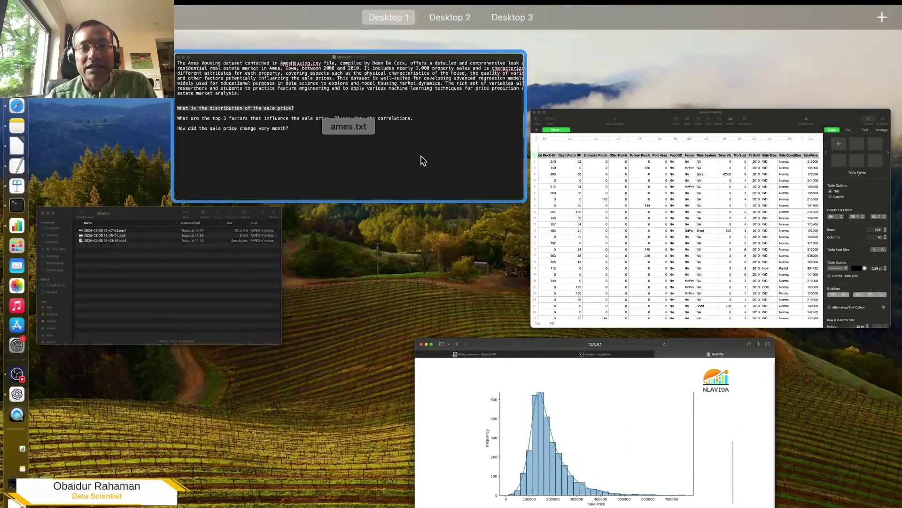
left_click(421, 158)
left_click(369, 185)
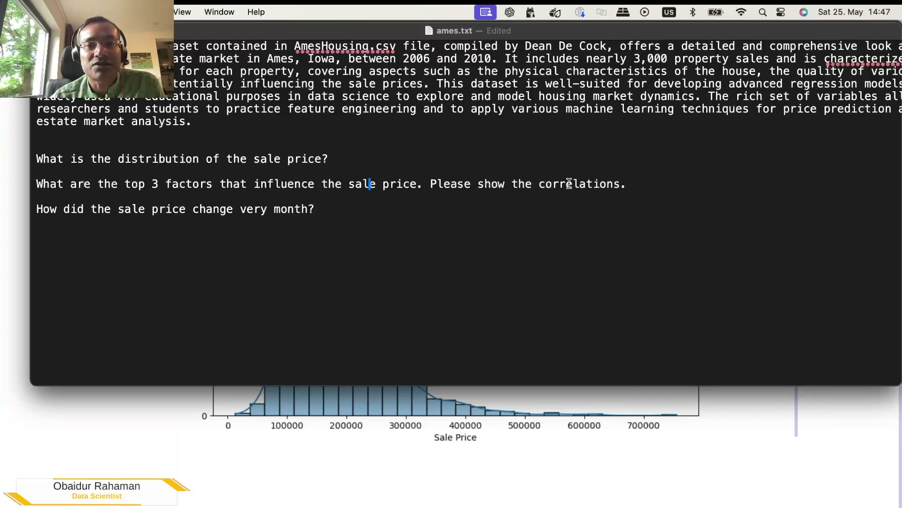
left_click_drag(627, 183, 35, 181)
key("super+c")
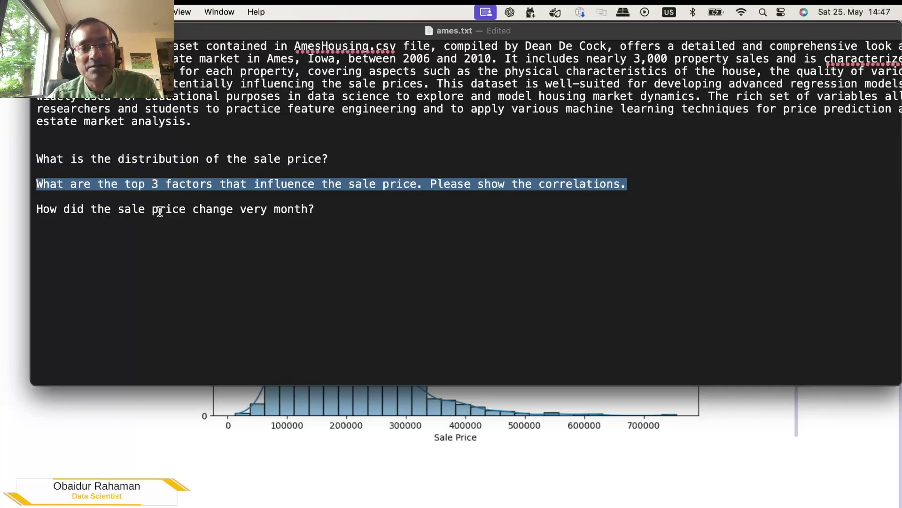
Return to NLAVIDA, paste the copied question about the top 3 sale price factors, and submit it.
left_click(132, 416)
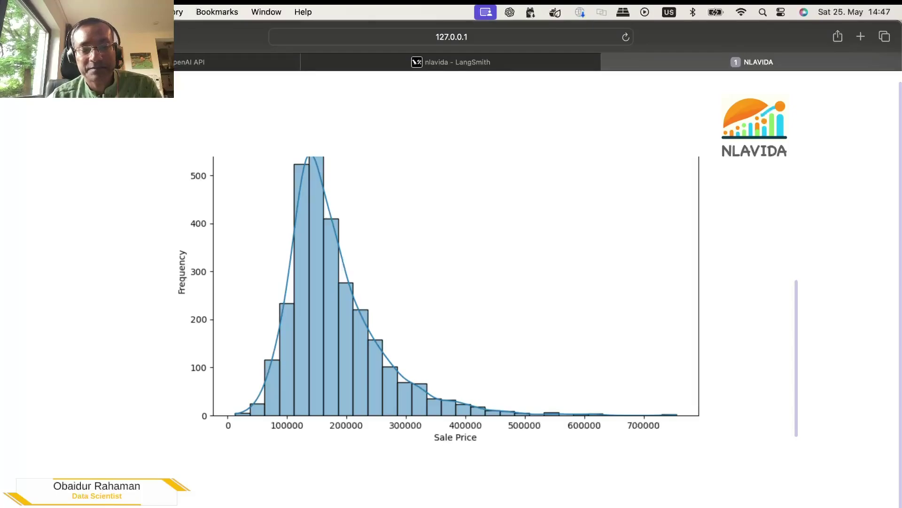
key("super+v")
key("Return")
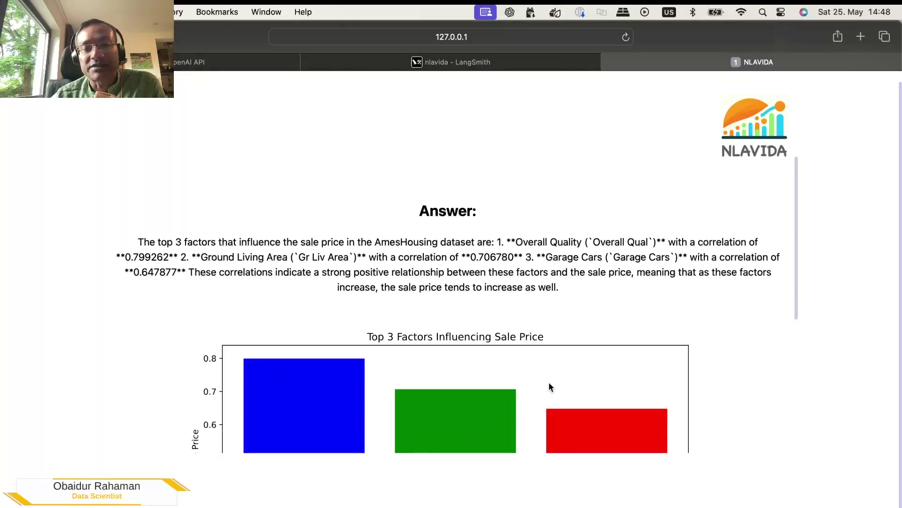
Examine the answer's correlation values and the bar chart of the top 3 factors influencing sale price.
scroll(549, 386, "down", 5)
scroll(551, 386, "down", 5)
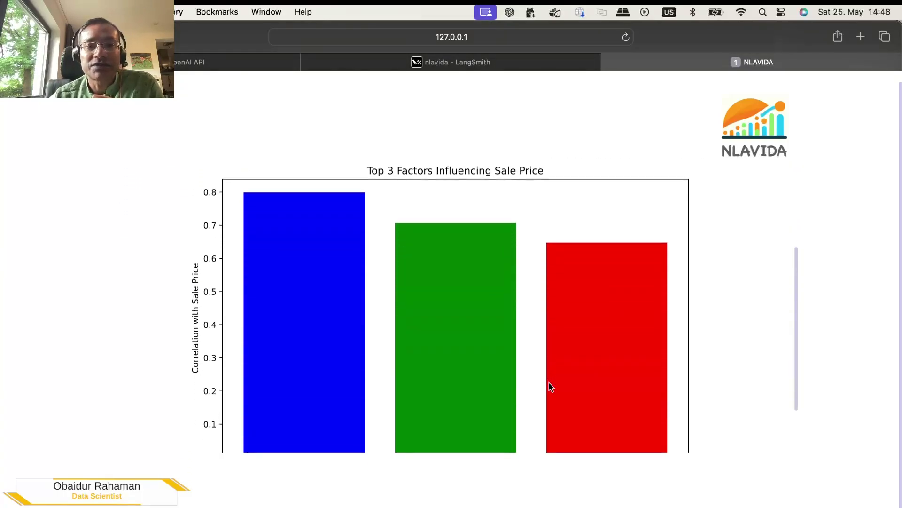
scroll(548, 382, "up", 4)
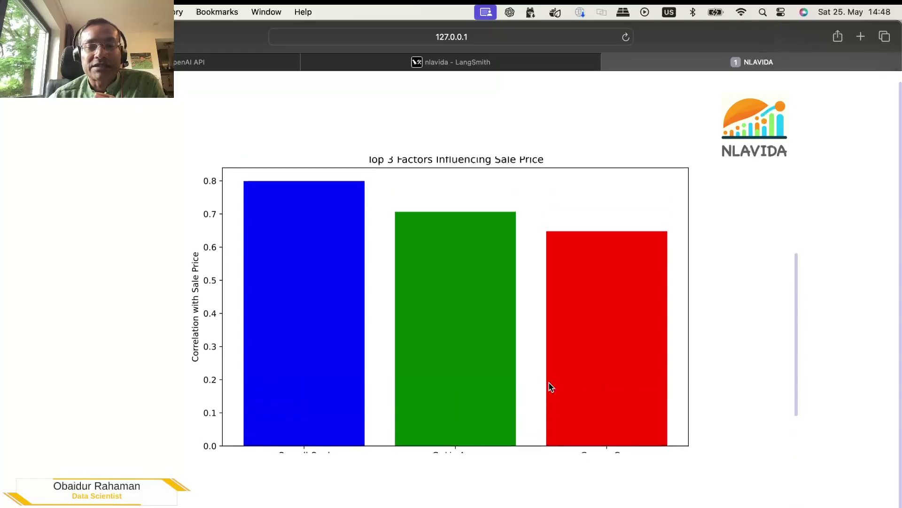
scroll(532, 402, "down", 4)
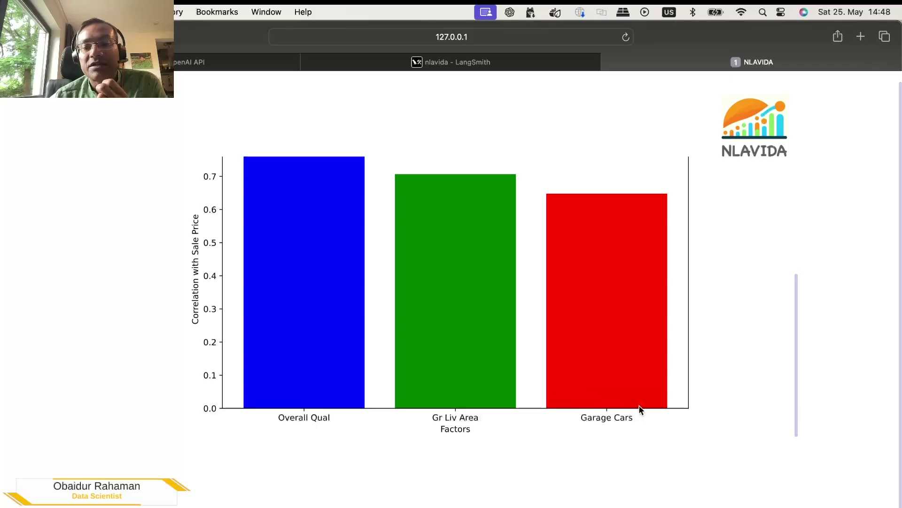
scroll(634, 367, "up", 2)
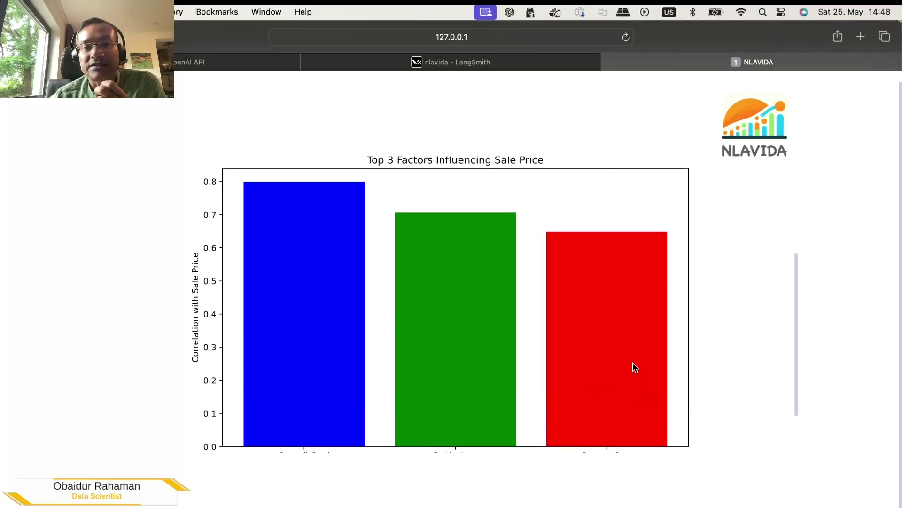
scroll(635, 368, "up", 5)
scroll(635, 368, "down", 4)
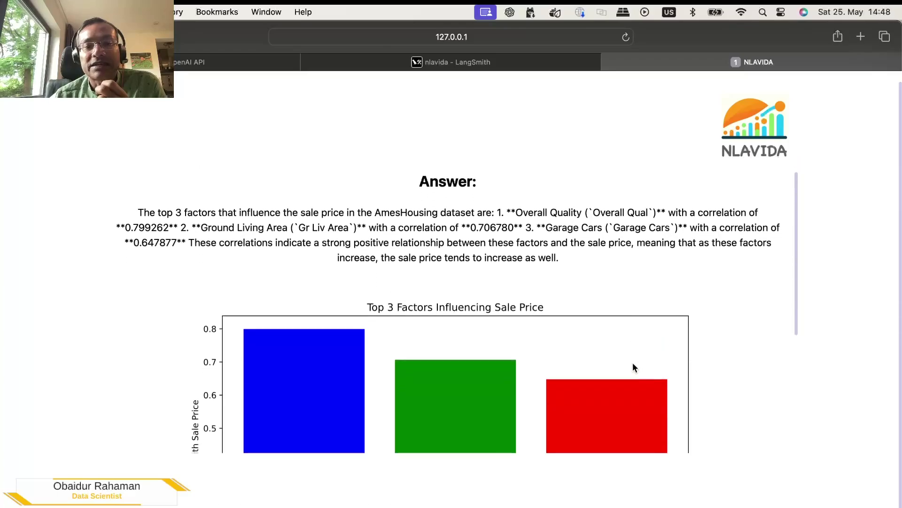
scroll(635, 368, "down", 3)
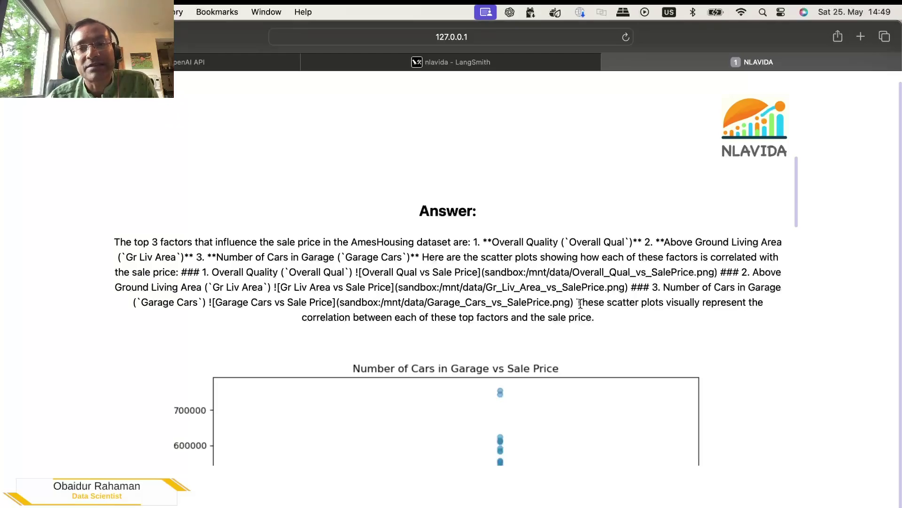
Review the scatter plots of sale price against number of cars in garage, overall quality and above ground living area.
scroll(580, 303, "down", 5)
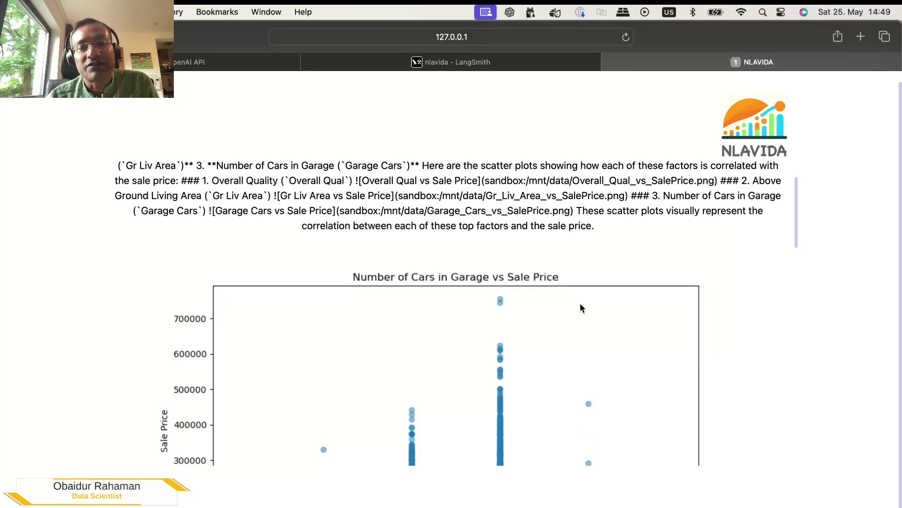
scroll(581, 306, "down", 6)
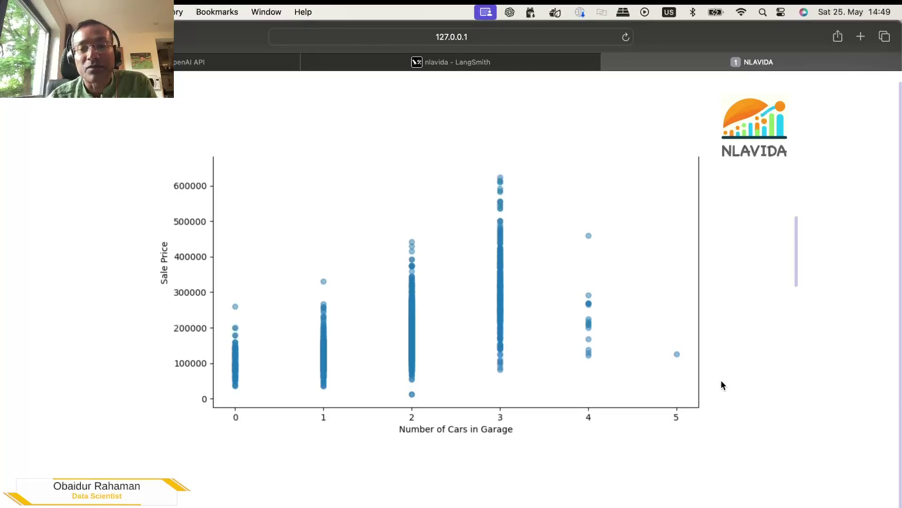
scroll(723, 385, "up", 2)
scroll(611, 345, "down", 10)
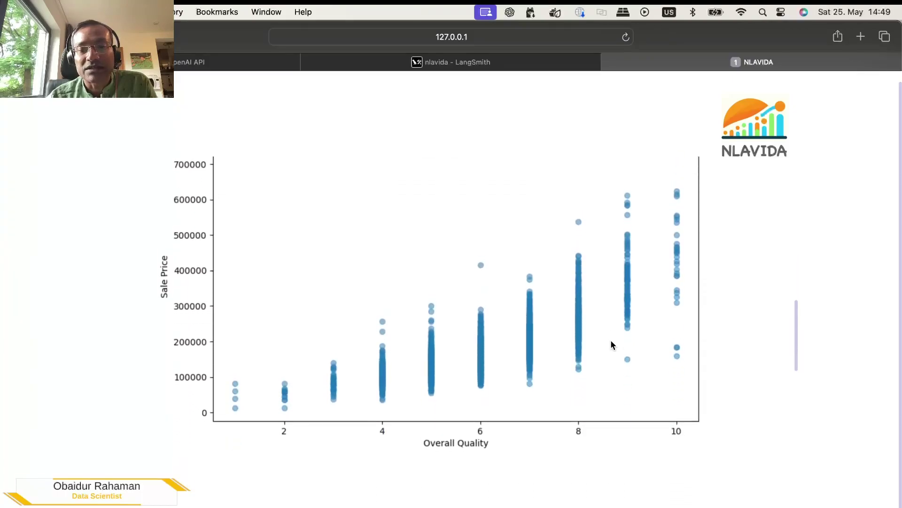
scroll(611, 344, "up", 1)
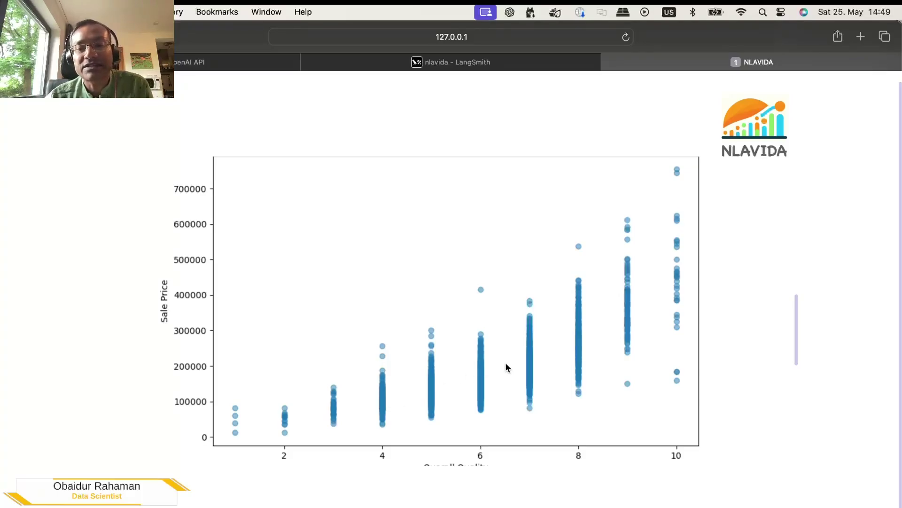
scroll(506, 367, "down", 1)
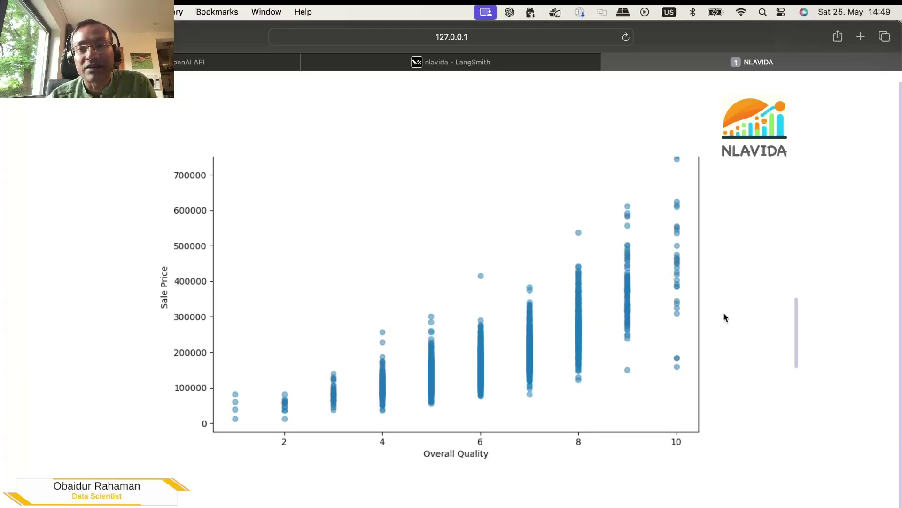
scroll(725, 330, "down", 10)
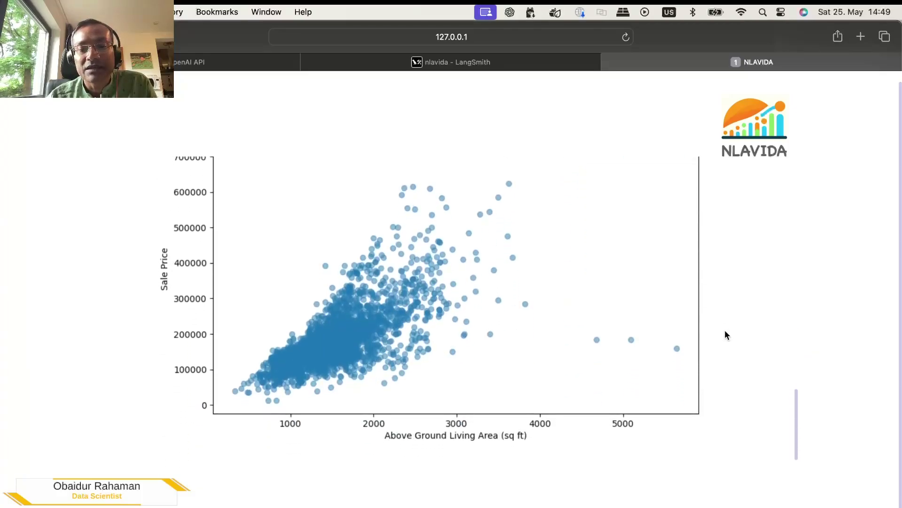
scroll(725, 335, "up", 1)
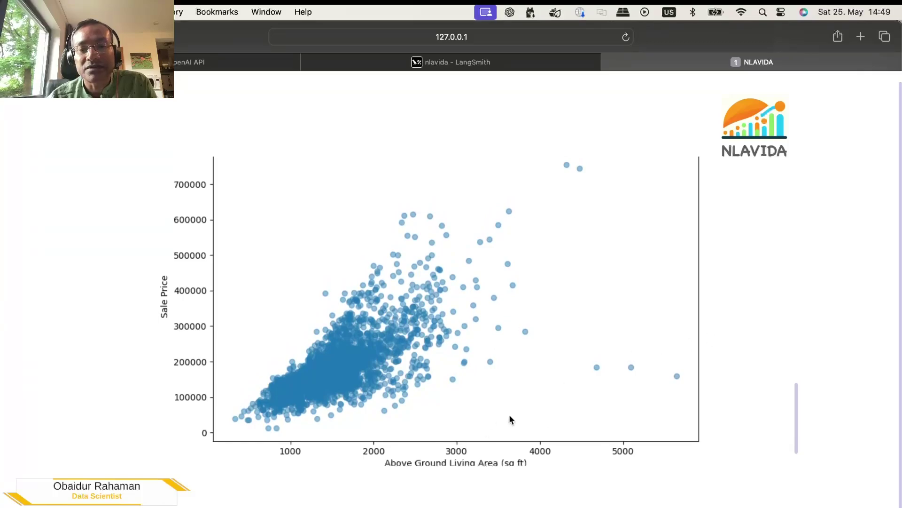
scroll(510, 418, "down", 2)
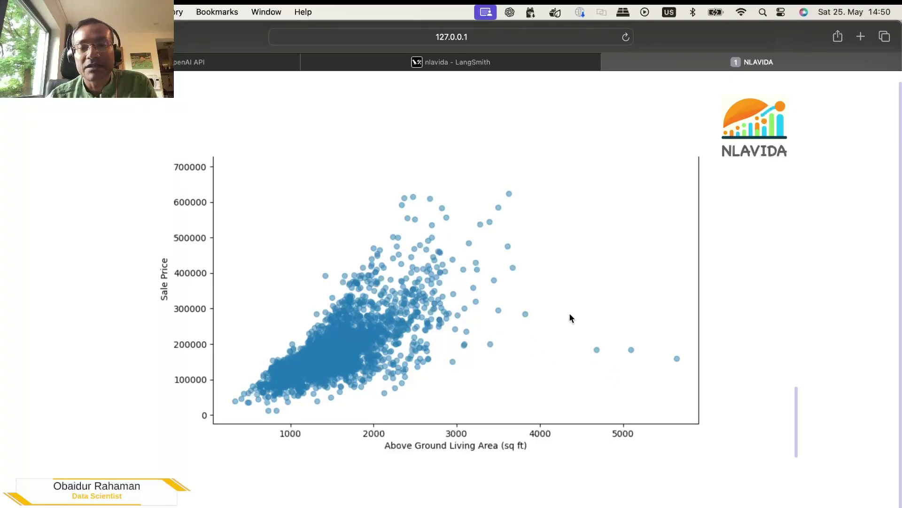
Copy the question "How did the sale price change very month?" from ames.txt and ask it in NLAVIDA.
key("ctrl+Up")
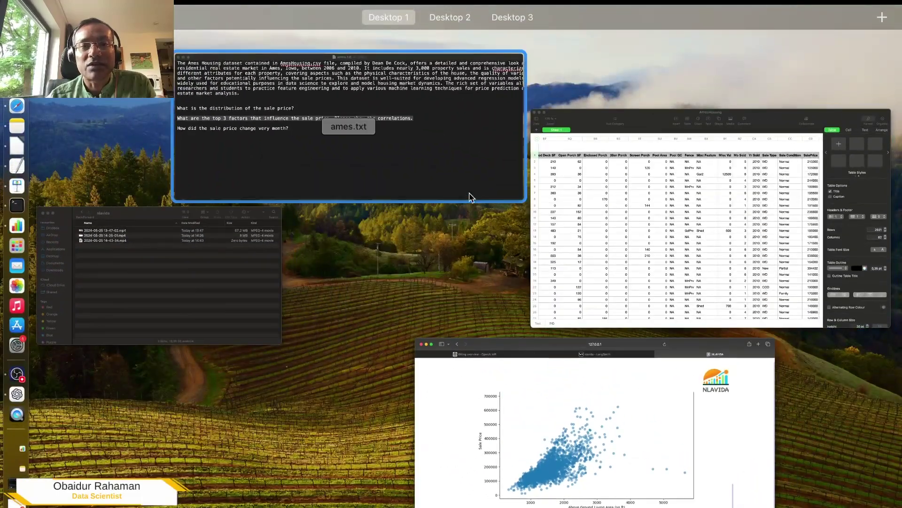
left_click(429, 179)
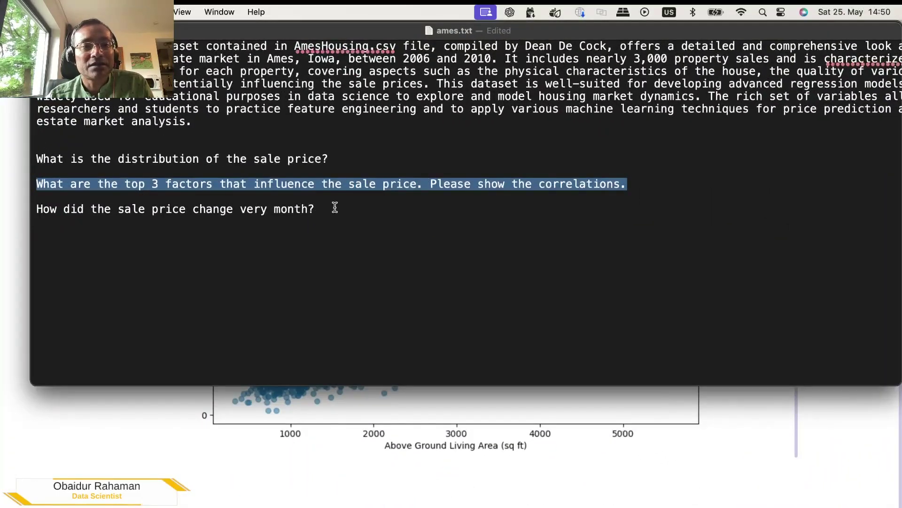
left_click(335, 207)
right_click(326, 207)
left_click(310, 239)
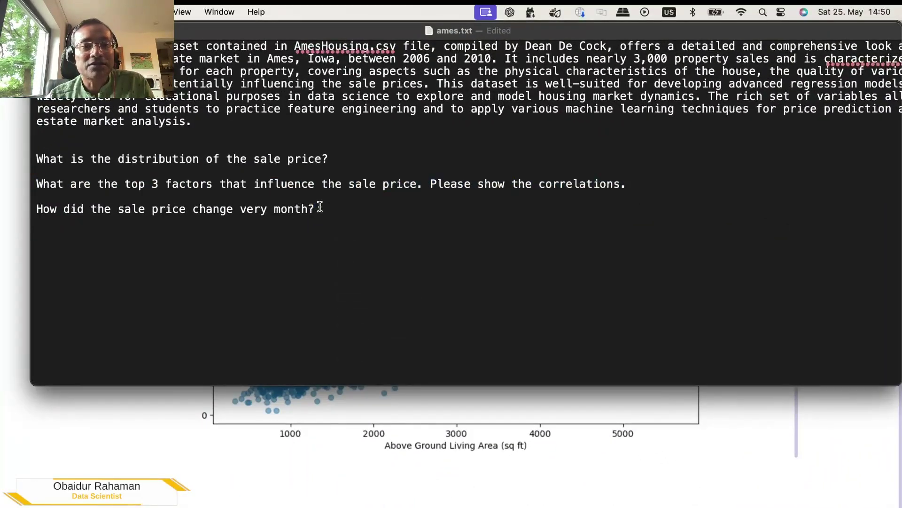
triple_click(319, 207)
left_click_drag(315, 207, 36, 207)
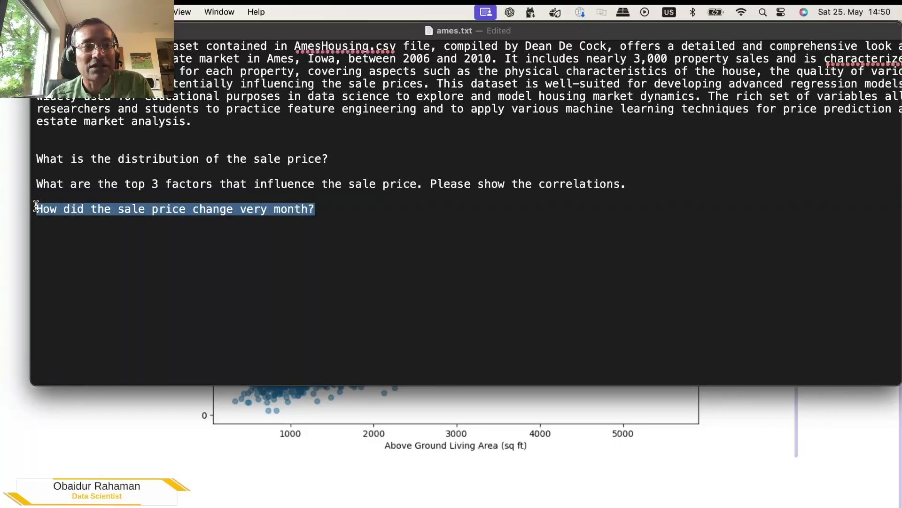
left_click(162, 453)
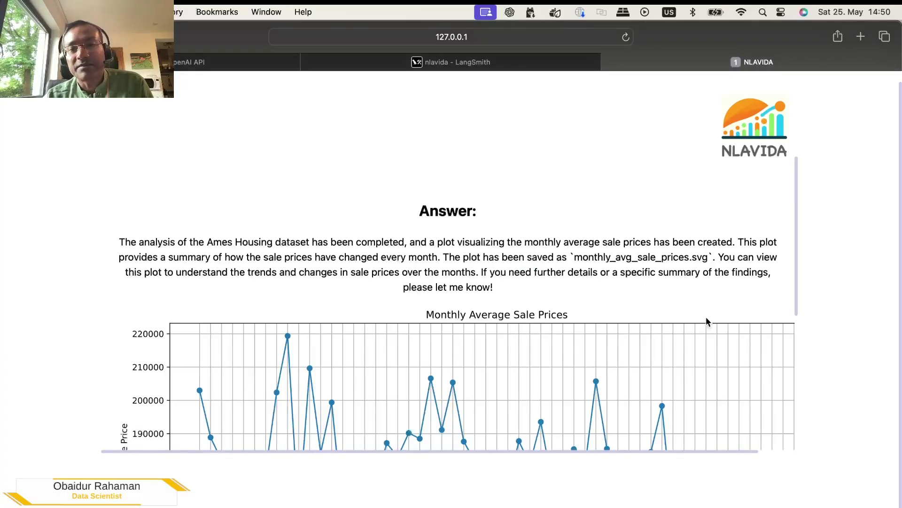
Examine the Monthly Average Sale Prices line plot across its full Year-Month range.
scroll(703, 291, "down", 2)
scroll(700, 273, "down", 8)
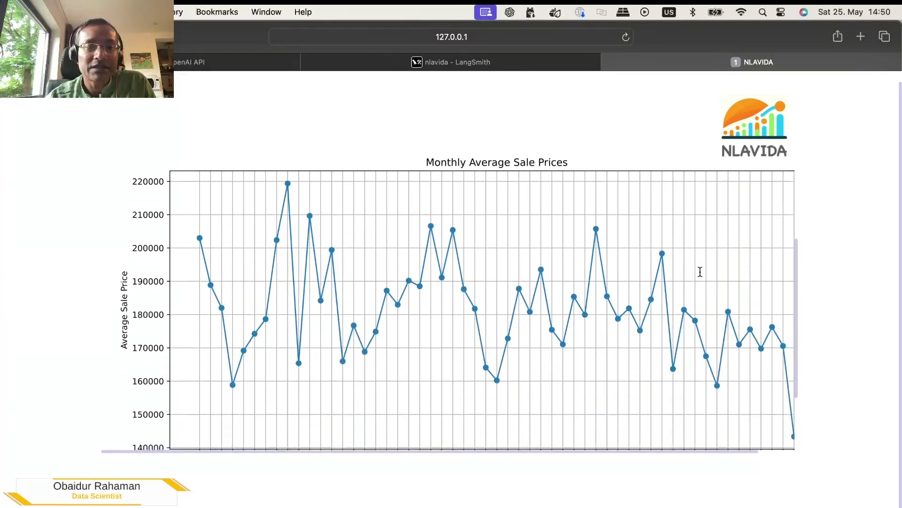
scroll(681, 282, "down", 1)
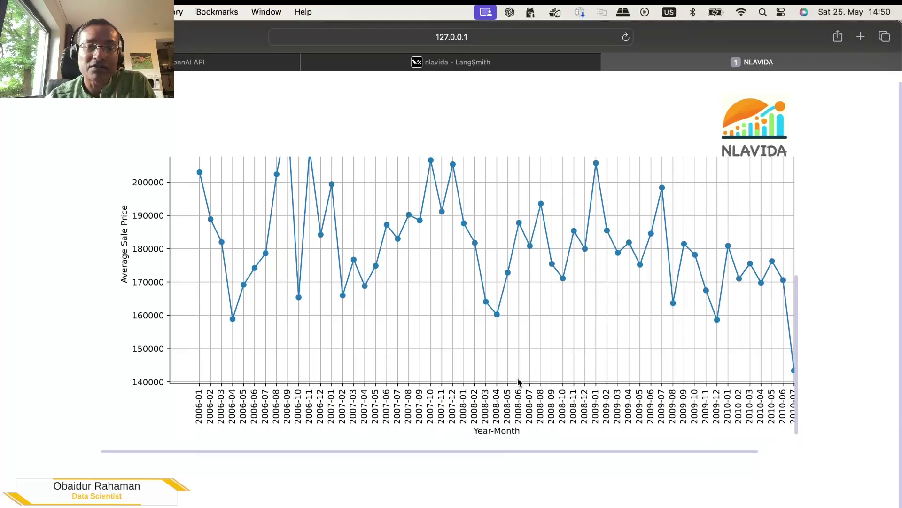
scroll(522, 403, "right", 2)
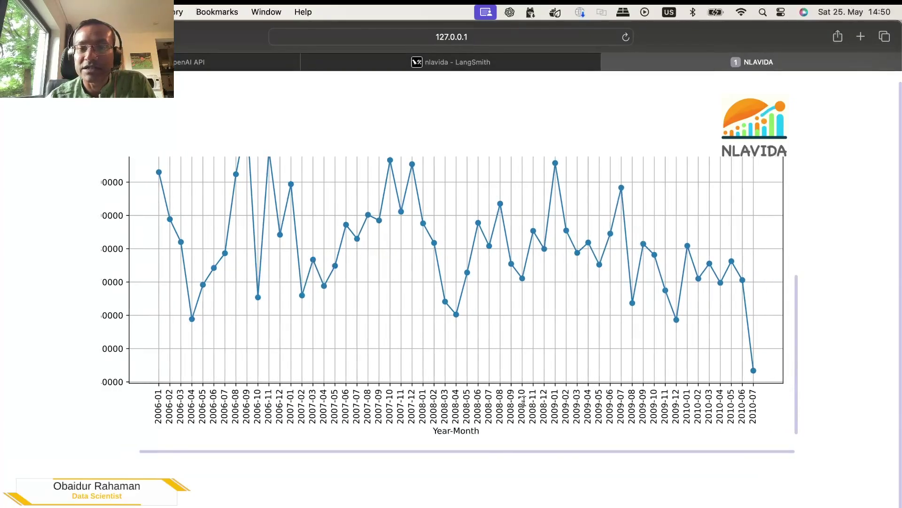
scroll(523, 401, "left", 1)
scroll(439, 354, "up", 3)
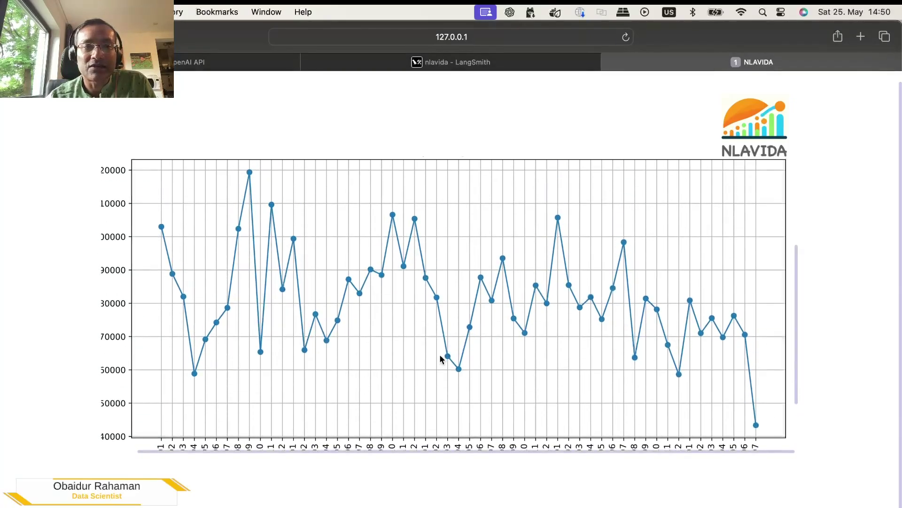
scroll(441, 359, "left", 2)
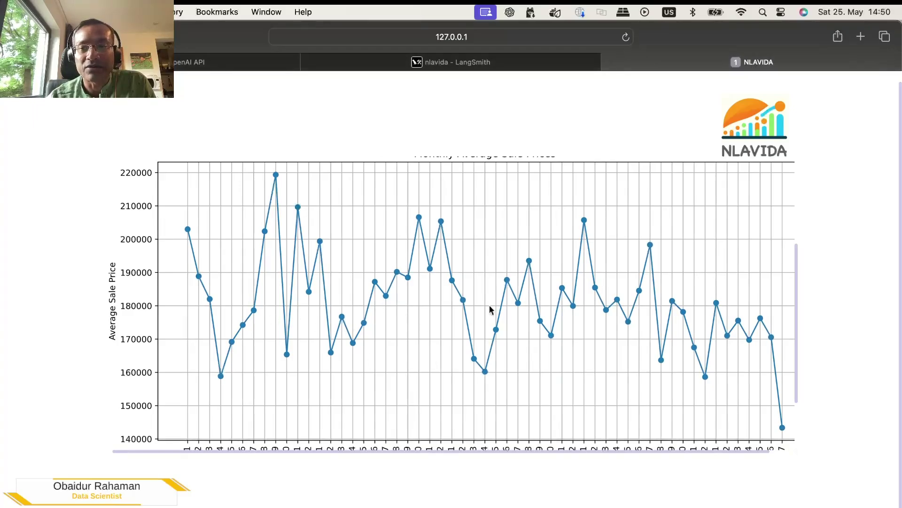